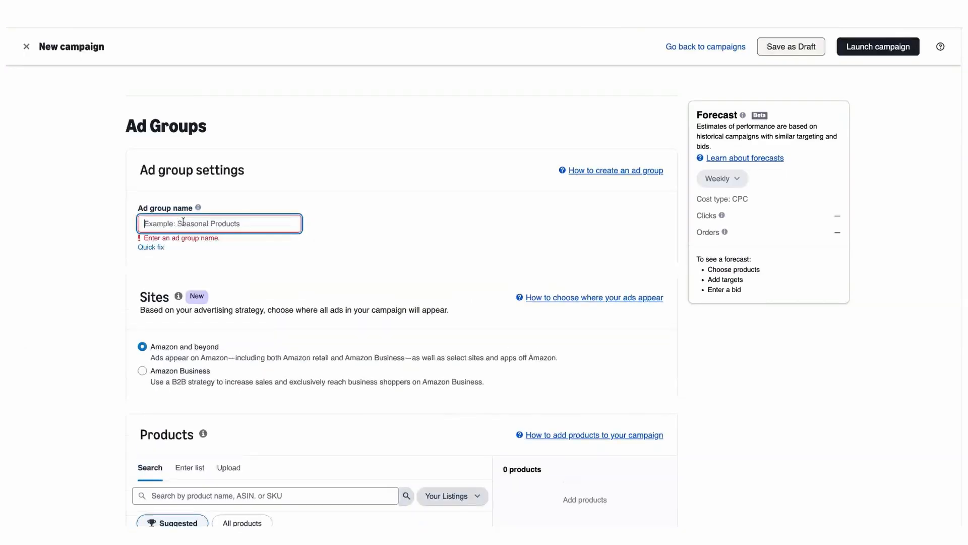
Name the ad group "Stainless Steel Water Bottle - (Keyword-Exact) - D/O".
{"action": "type", "text": "Stainless Steel Water Bot"}
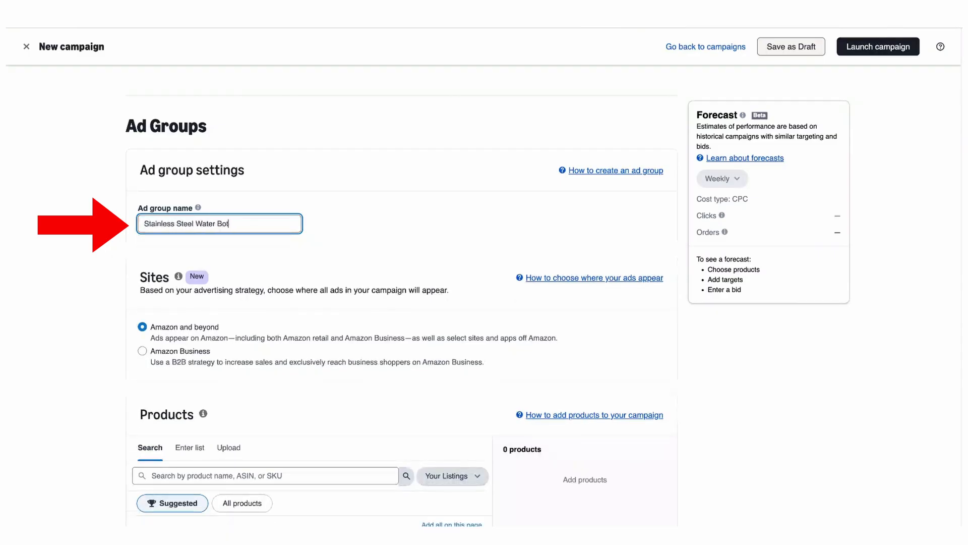
{"action": "type", "text": "tle - (Keyy"}
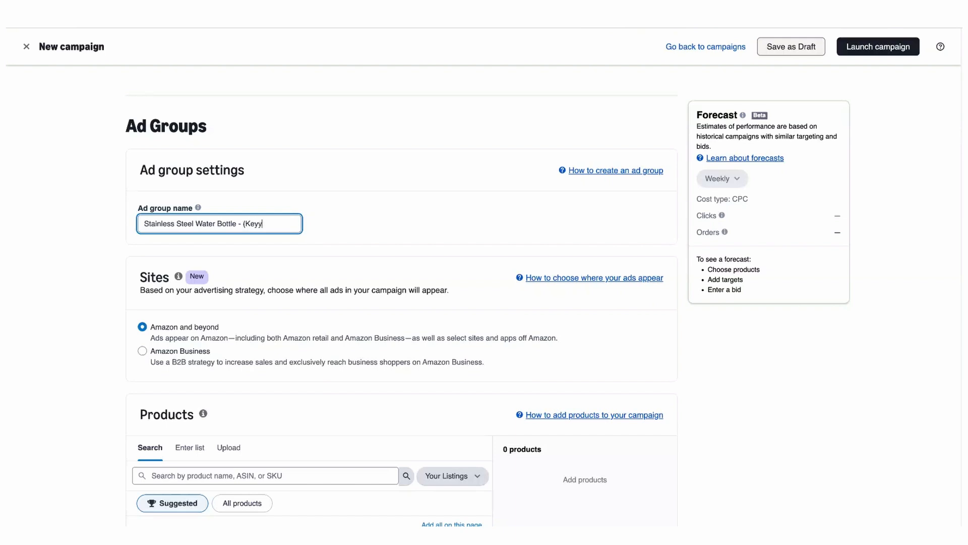
{"action": "key", "text": "BackSpace"}
{"action": "type", "text": "word-Exact) - D/C"}
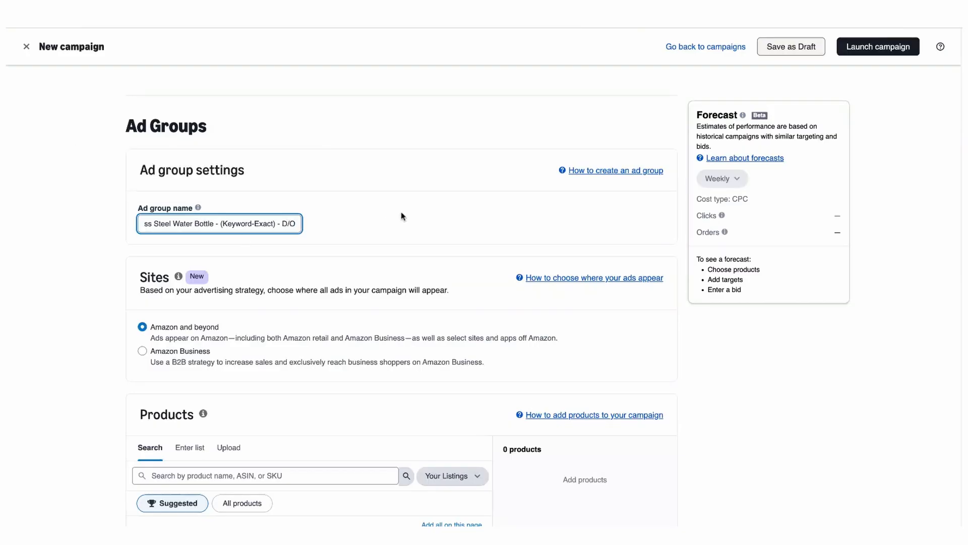
Copy the ad group name and paste it in as the campaign name in the campaign settings.
{"action": "triple_click", "coordinate": [246, 222]}
{"action": "key", "text": "ctrl+c"}
{"action": "scroll", "coordinate": [361, 252], "scroll_direction": "down", "scroll_amount": 20}
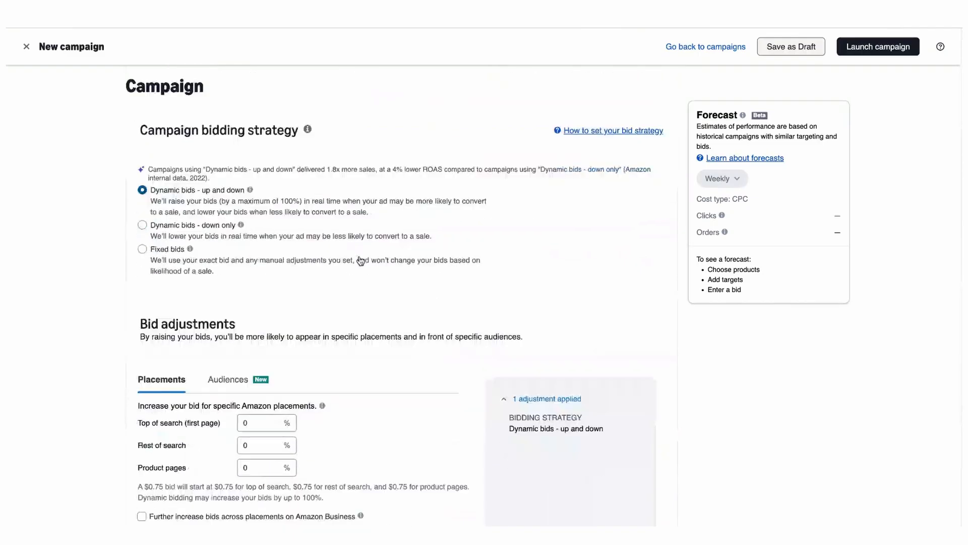
{"action": "scroll", "coordinate": [353, 273], "scroll_direction": "up", "scroll_amount": 20}
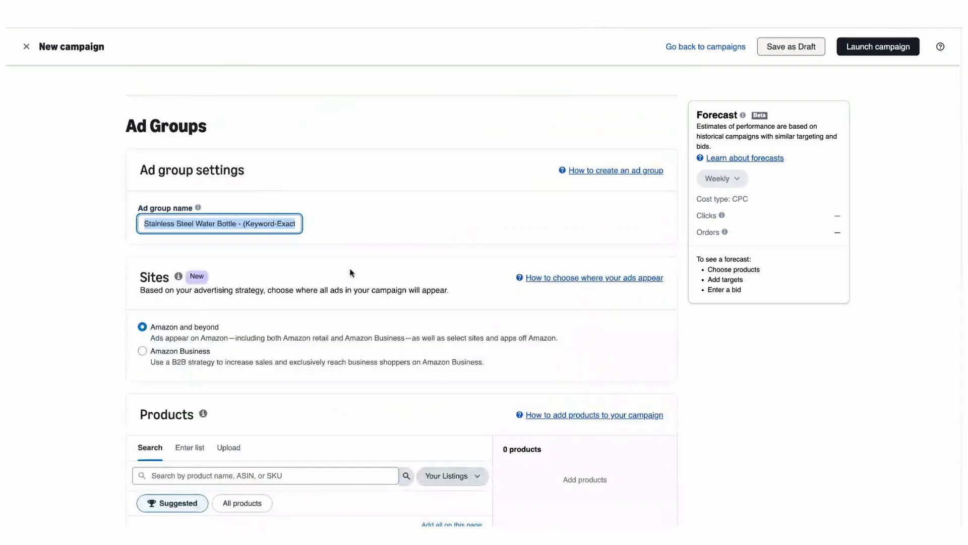
{"action": "scroll", "coordinate": [444, 242], "scroll_direction": "down", "scroll_amount": 20}
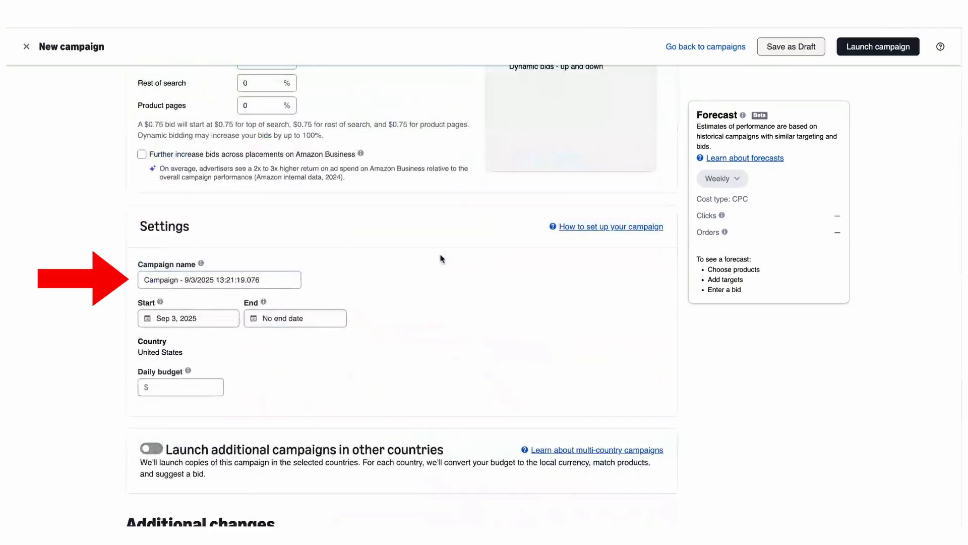
{"action": "double_click", "coordinate": [237, 281]}
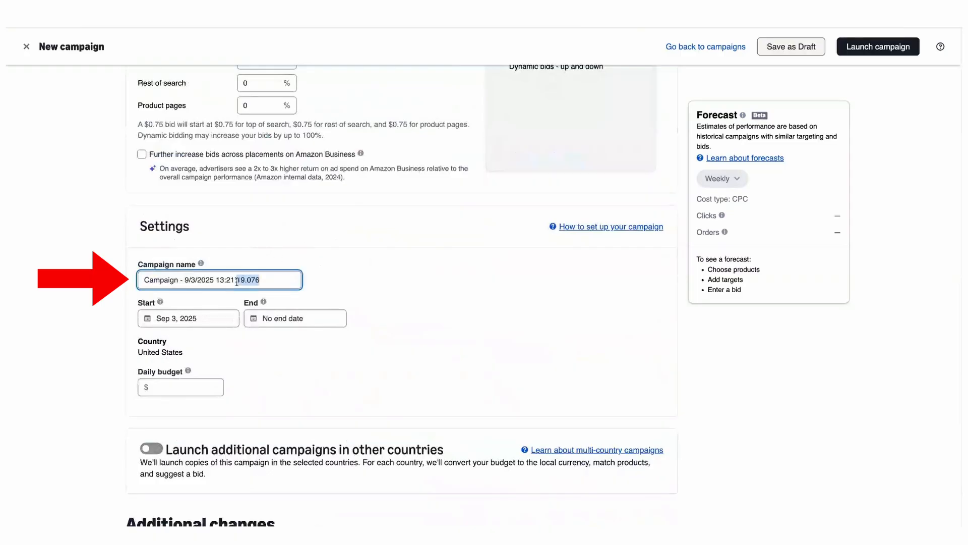
{"action": "triple_click", "coordinate": [236, 280]}
{"action": "key", "text": "ctrl+v"}
{"action": "left_click", "coordinate": [389, 279]}
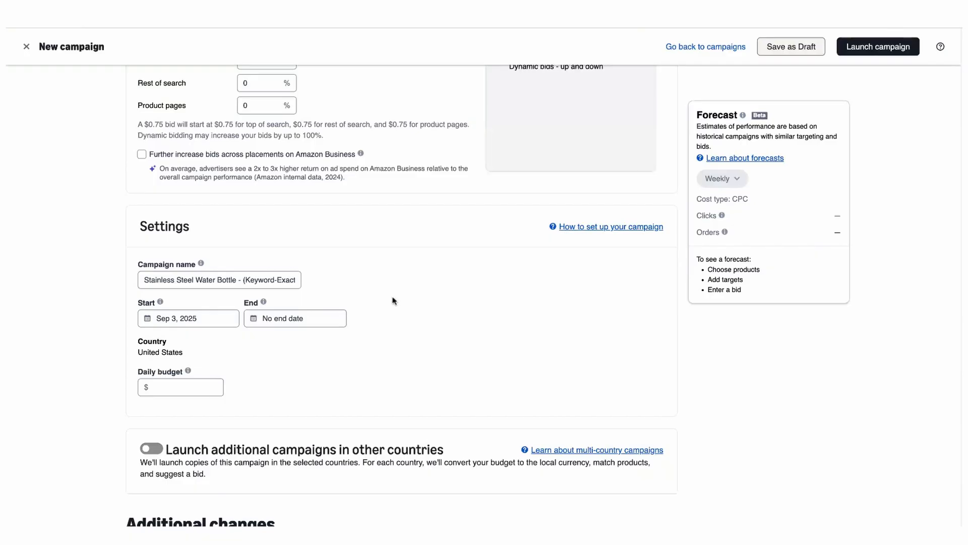
Add the first suggested product to the campaign's advertised products.
{"action": "scroll", "coordinate": [395, 300], "scroll_direction": "down", "scroll_amount": 10}
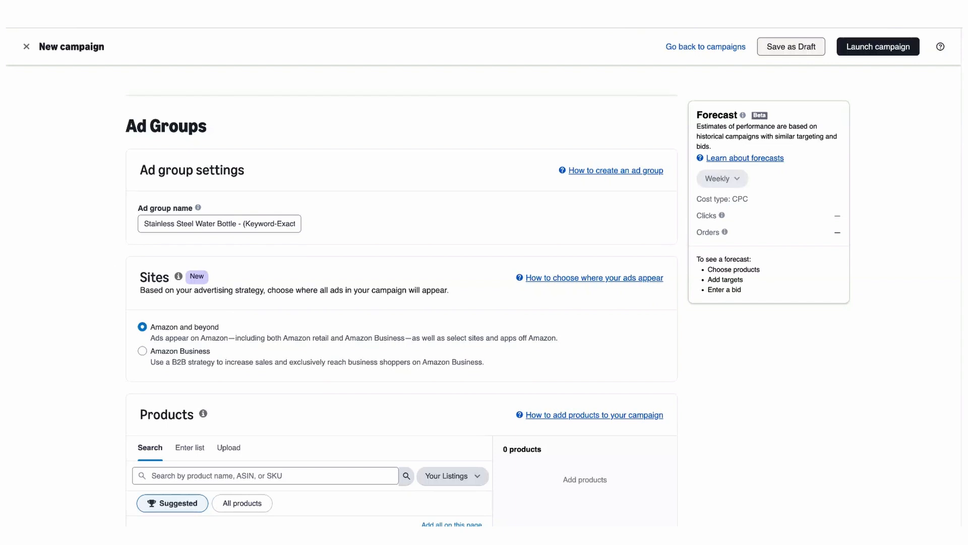
{"action": "scroll", "coordinate": [8, 285], "scroll_direction": "down", "scroll_amount": 6}
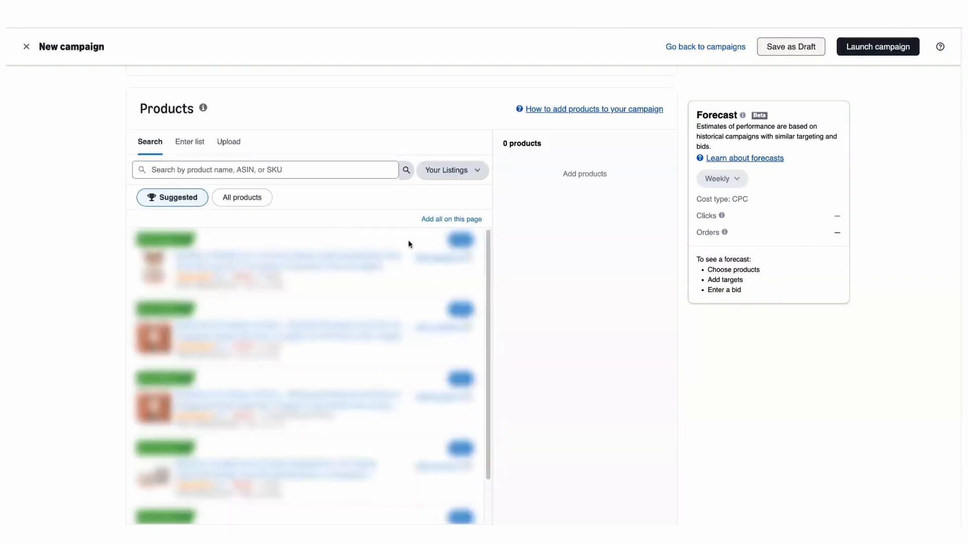
{"action": "left_click", "coordinate": [466, 242]}
Switch the campaign's targeting from automatic to Manual targeting.
{"action": "scroll", "coordinate": [128, 175], "scroll_direction": "down", "scroll_amount": 7}
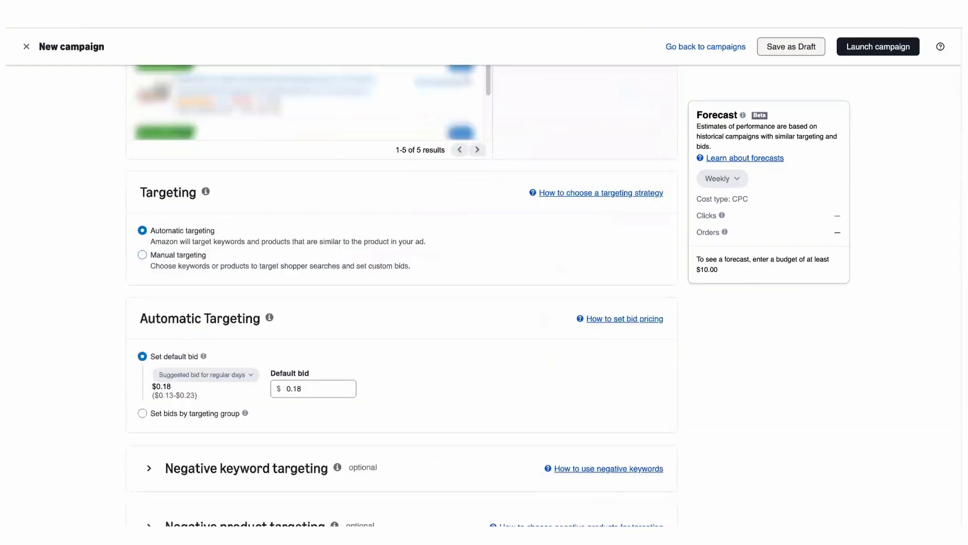
{"action": "left_click", "coordinate": [142, 255]}
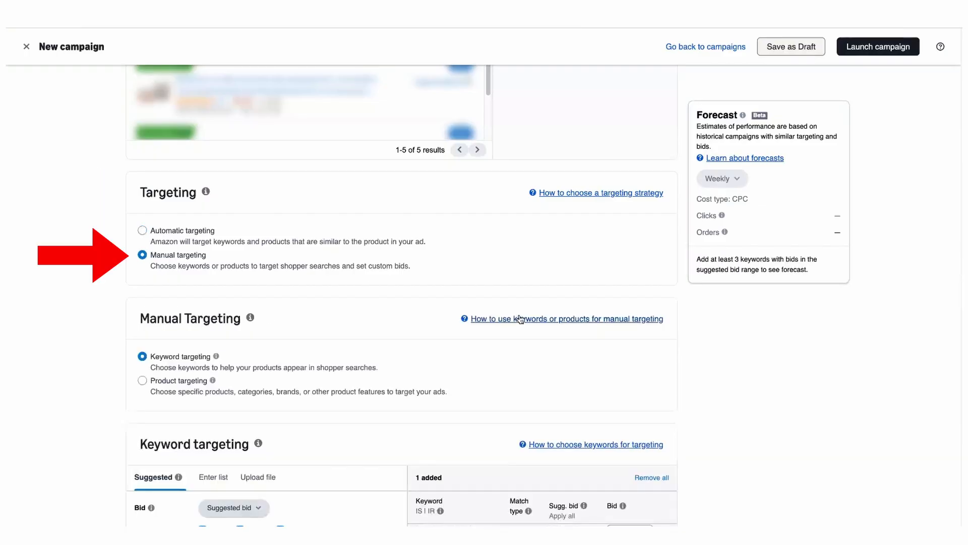
Examine the suggested keyword groups and keywords with their match types and suggested bids.
{"action": "scroll", "coordinate": [519, 318], "scroll_direction": "down", "scroll_amount": 2}
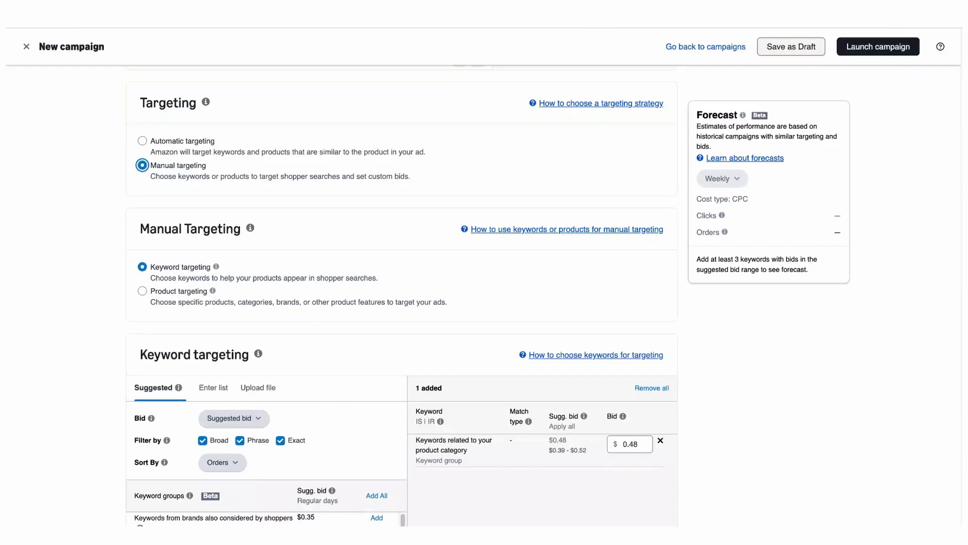
{"action": "scroll", "coordinate": [402, 298], "scroll_direction": "down", "scroll_amount": 4}
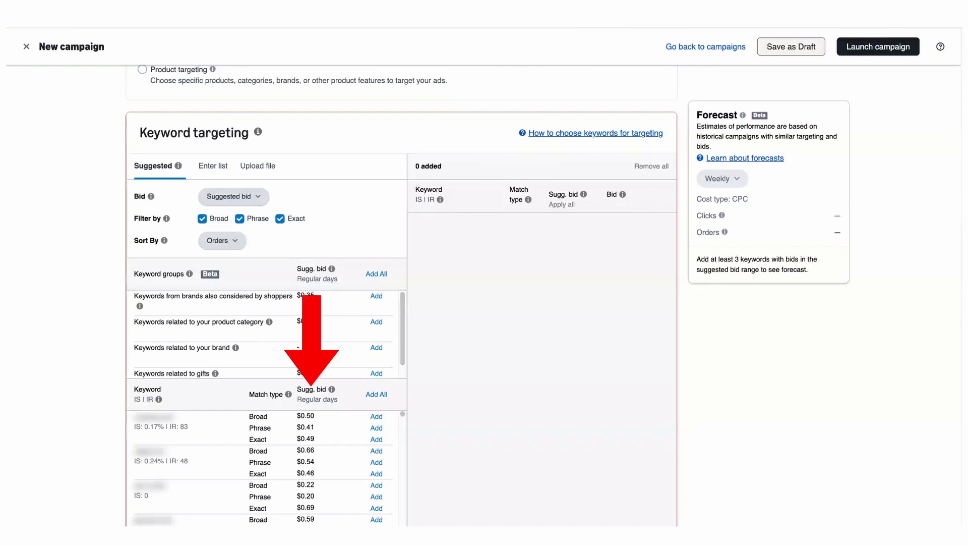
{"action": "scroll", "coordinate": [401, 295], "scroll_direction": "down", "scroll_amount": 2}
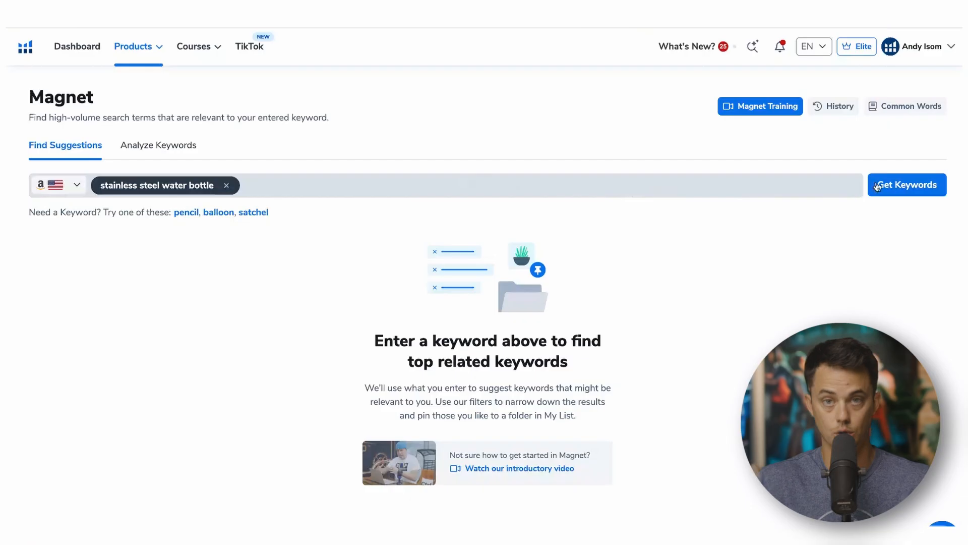
Switch to Helium 10 Magnet and get keyword suggestions for "stainless steel water bottle", then browse the results.
{"action": "left_click", "coordinate": [903, 185]}
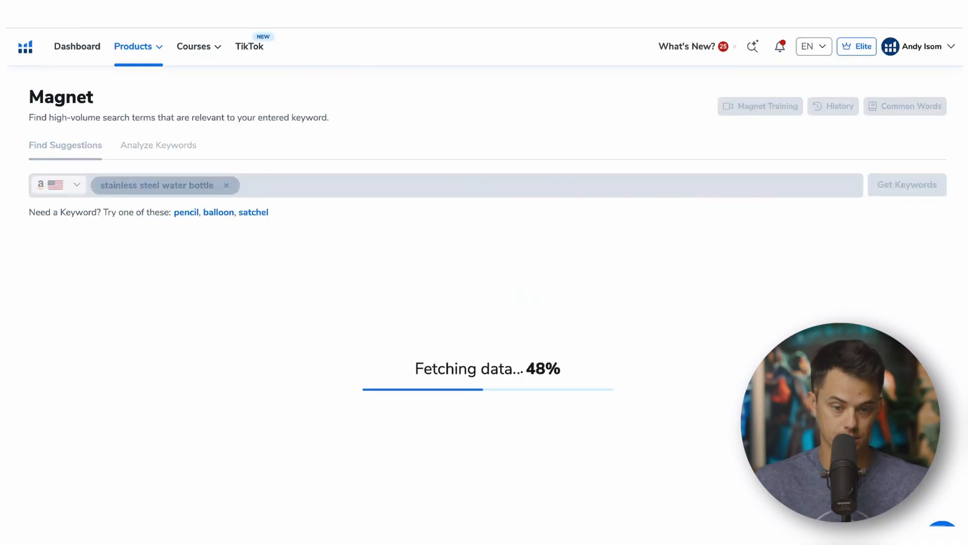
{"action": "scroll", "coordinate": [395, 181], "scroll_direction": "down", "scroll_amount": 4}
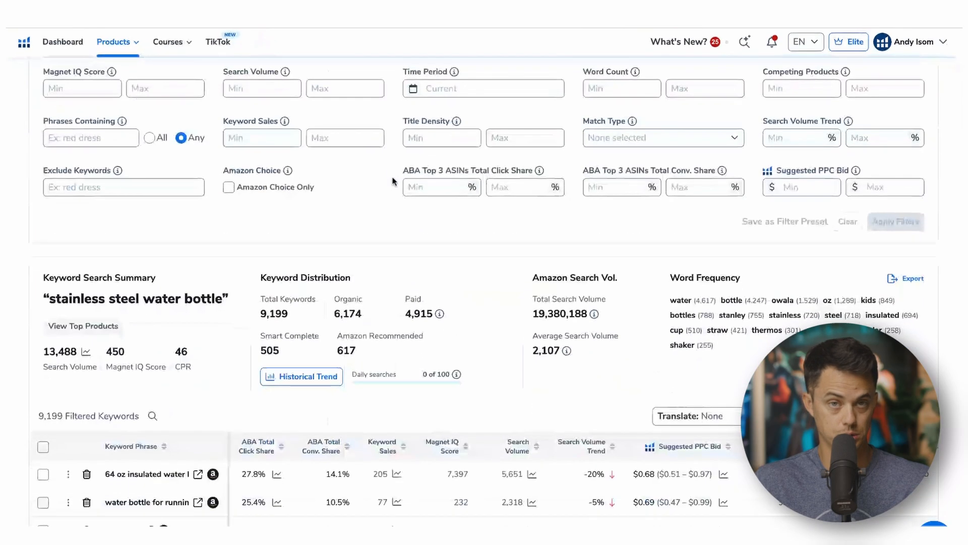
{"action": "scroll", "coordinate": [270, 378], "scroll_direction": "down", "scroll_amount": 7}
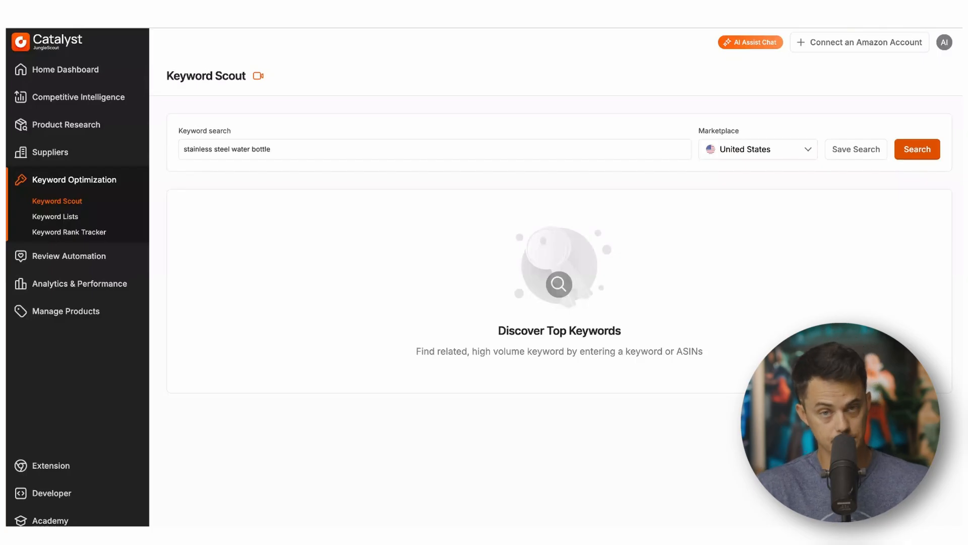
Switch to Jungle Scout Keyword Scout, search "stainless steel water bottle" and browse the keyword results.
{"action": "key", "text": "Return"}
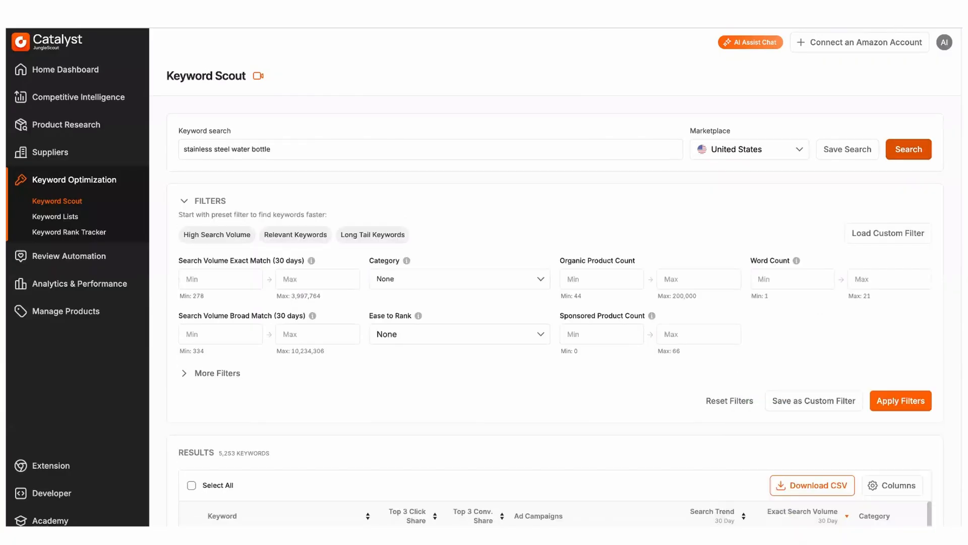
{"action": "scroll", "coordinate": [648, 295], "scroll_direction": "down", "scroll_amount": 1}
{"action": "scroll", "coordinate": [648, 295], "scroll_direction": "down", "scroll_amount": 6}
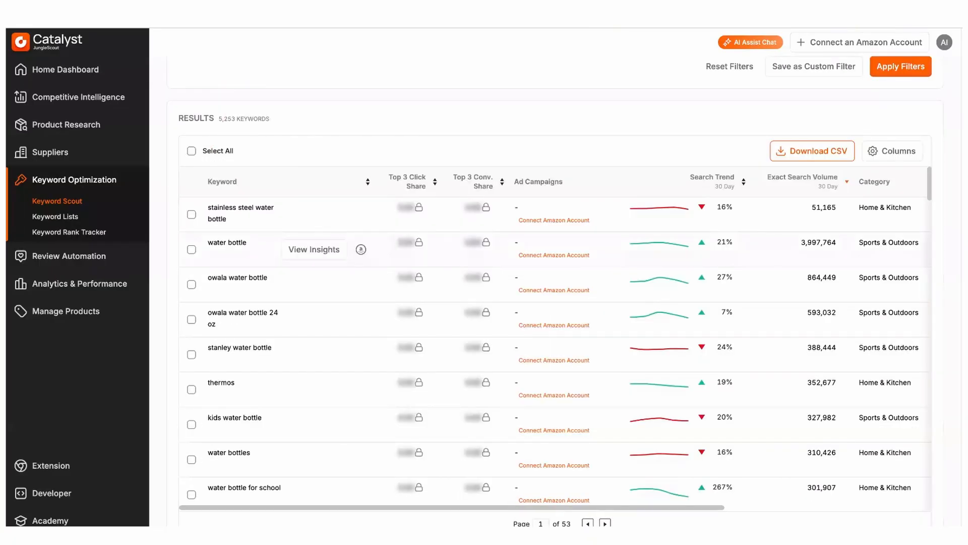
{"action": "scroll", "coordinate": [796, 253], "scroll_direction": "right", "scroll_amount": 5}
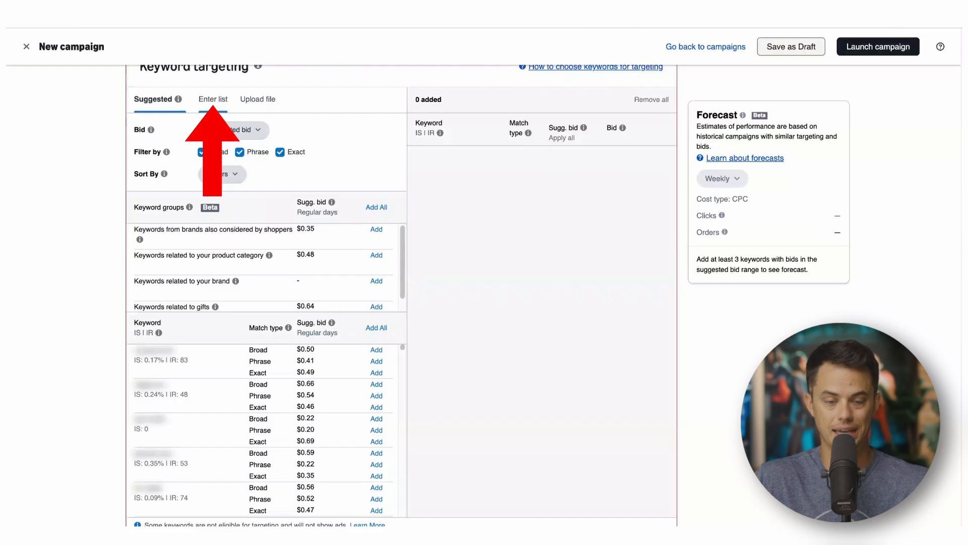
Open the keyword list entry and limit the match type to Exact by unchecking Broad and Phrase.
{"action": "left_click", "coordinate": [213, 105]}
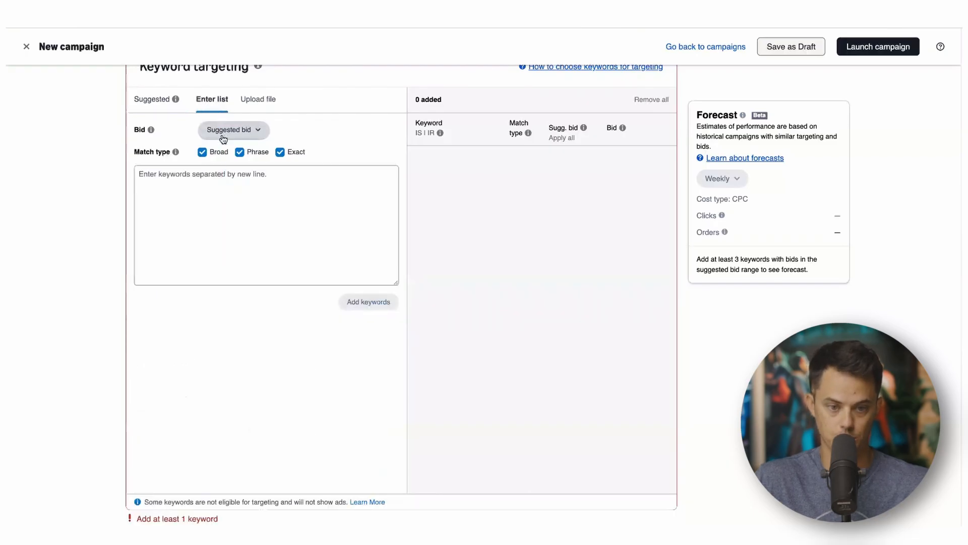
{"action": "left_click", "coordinate": [202, 152]}
{"action": "left_click", "coordinate": [240, 151]}
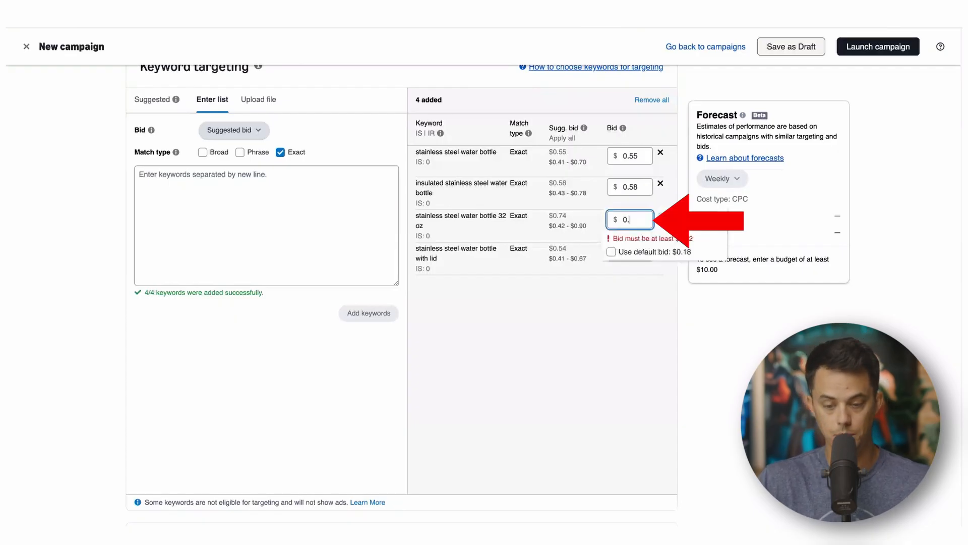
Set the bid for "stainless steel water bottle 32 oz" to $0.80 and for "stainless steel water bottle" to $0.50.
{"action": "type", "text": "80"}
{"action": "key", "text": "Return"}
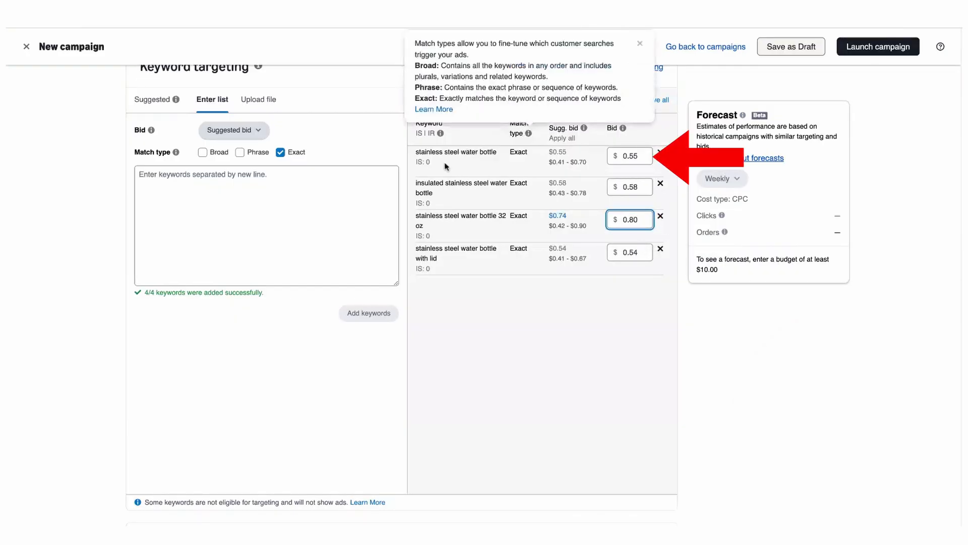
{"action": "left_click", "coordinate": [641, 154]}
{"action": "key", "text": "BackSpace"}
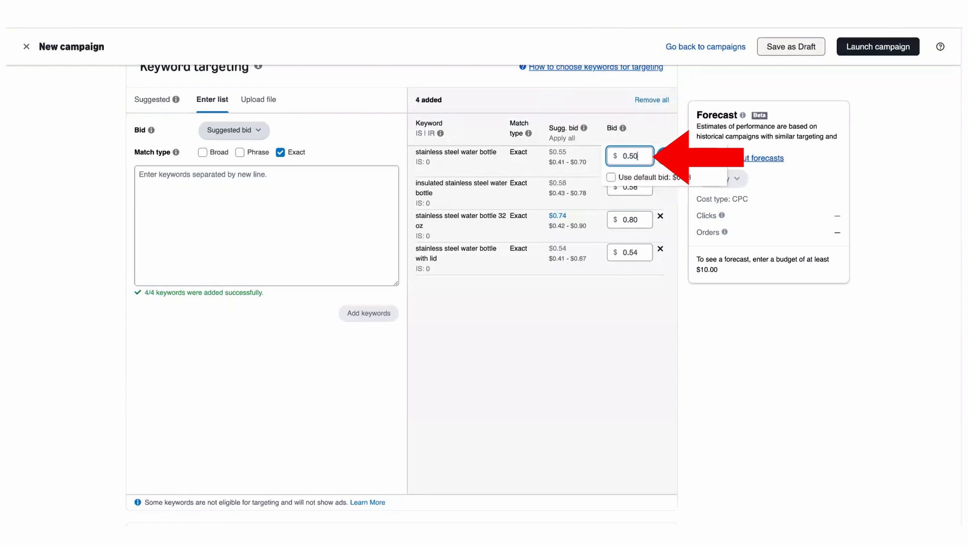
{"action": "left_click", "coordinate": [672, 156]}
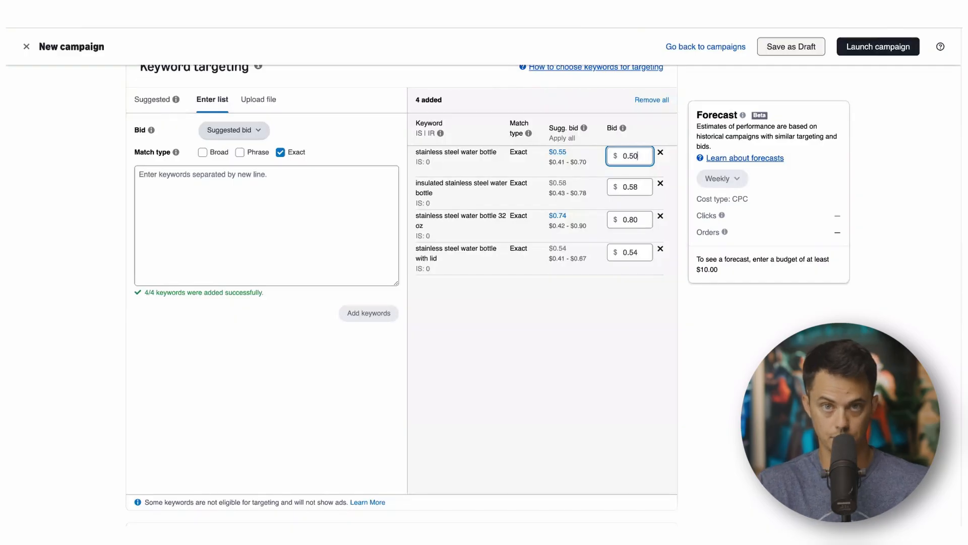
Change the campaign bidding strategy to Dynamic bids - down only.
{"action": "scroll", "coordinate": [595, 324], "scroll_direction": "down", "scroll_amount": 3}
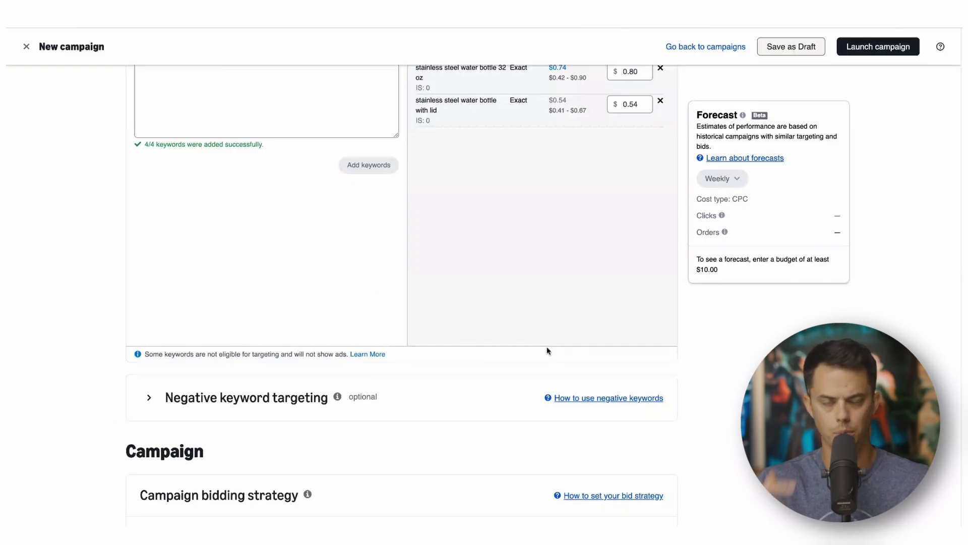
{"action": "scroll", "coordinate": [516, 324], "scroll_direction": "down", "scroll_amount": 5}
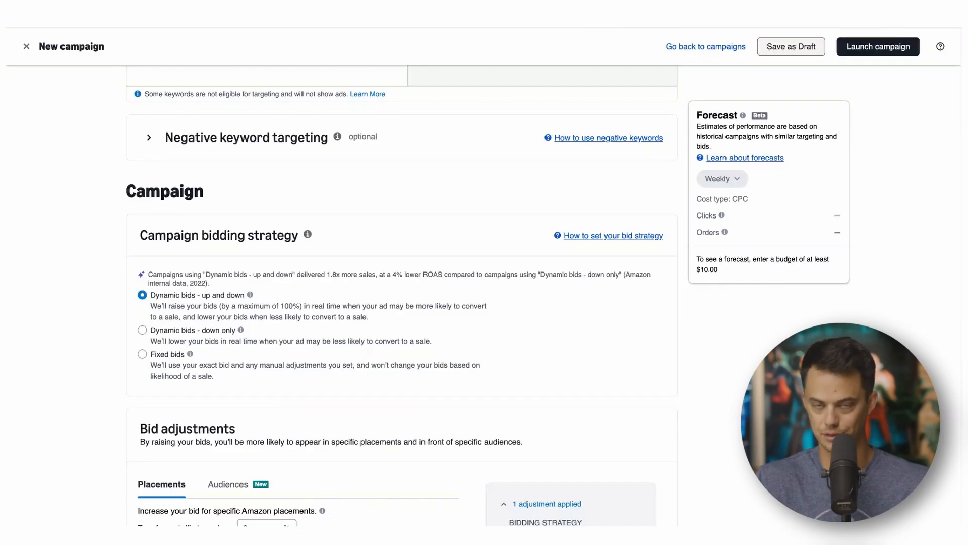
{"action": "left_click", "coordinate": [142, 330]}
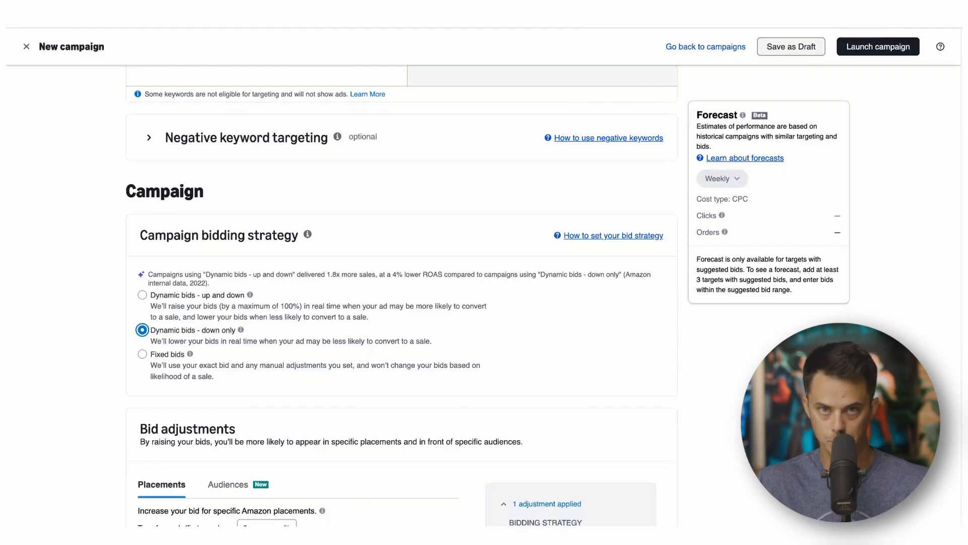
Inspect the Audiences bid adjustment options, then return to the Placements adjustments.
{"action": "scroll", "coordinate": [401, 303], "scroll_direction": "down", "scroll_amount": 5}
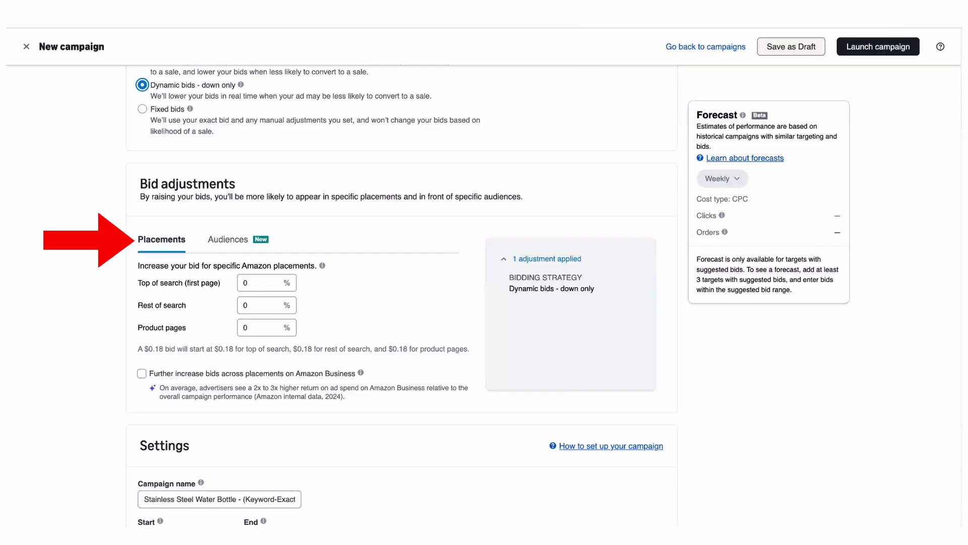
{"action": "left_click", "coordinate": [238, 239]}
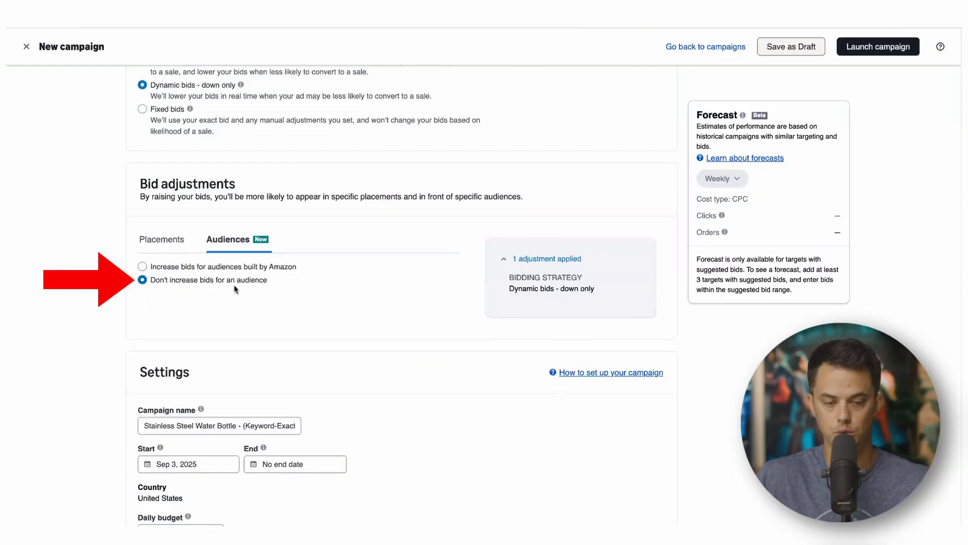
{"action": "left_click", "coordinate": [162, 241]}
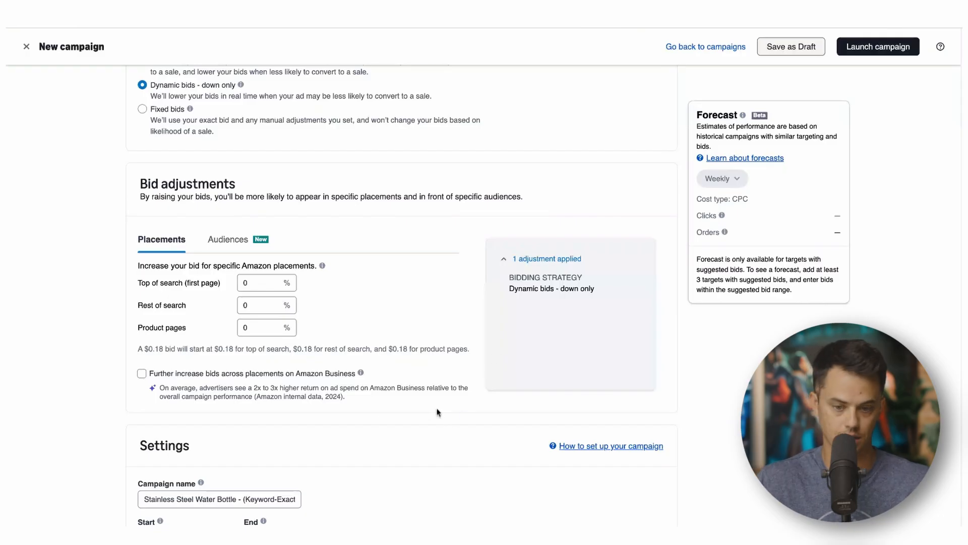
Expand the details of the rule to increase bids for high-traffic days.
{"action": "scroll", "coordinate": [204, 363], "scroll_direction": "down", "scroll_amount": 5}
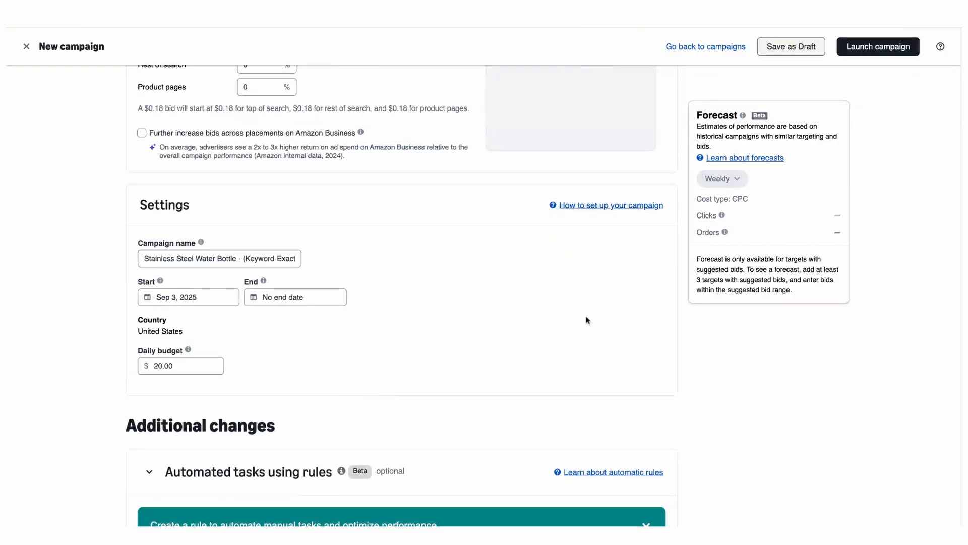
{"action": "scroll", "coordinate": [587, 321], "scroll_direction": "down", "scroll_amount": 5}
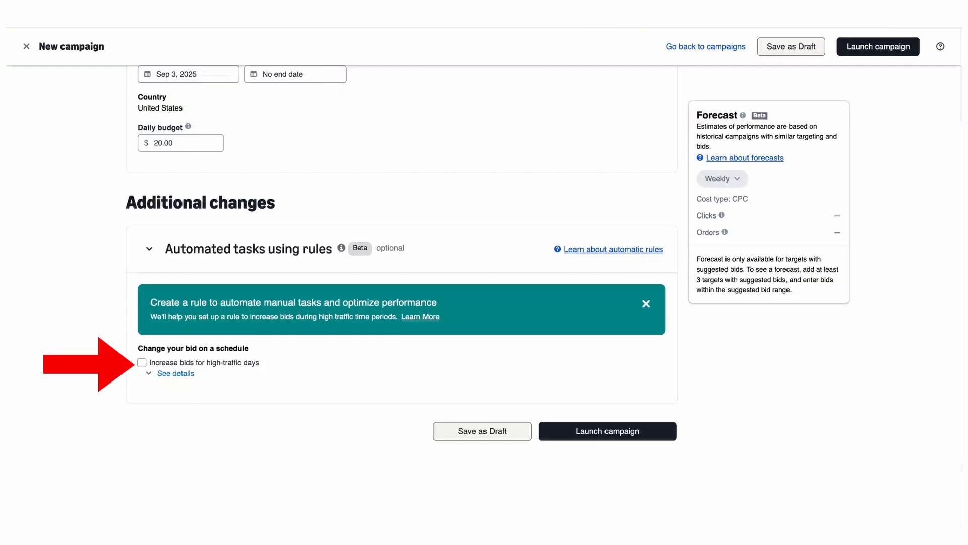
{"action": "left_click", "coordinate": [175, 374]}
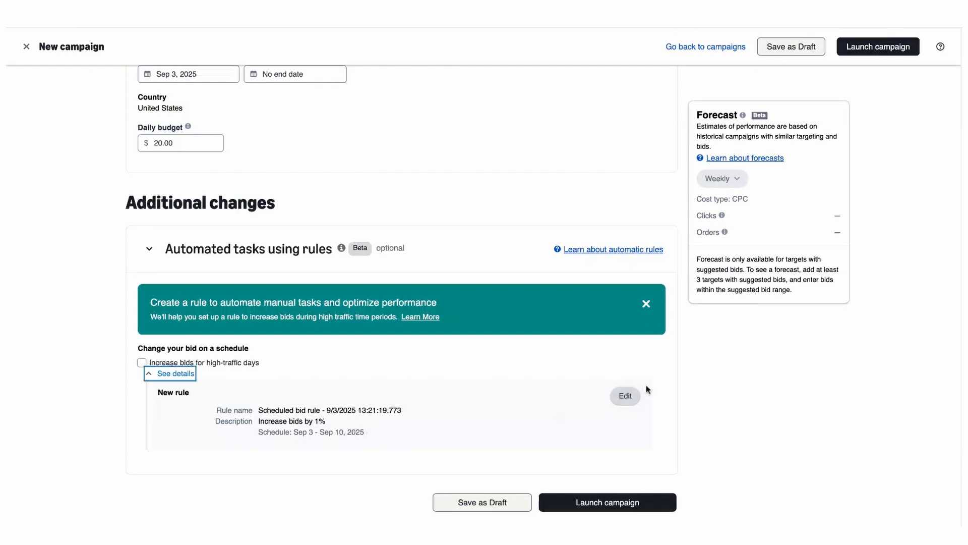